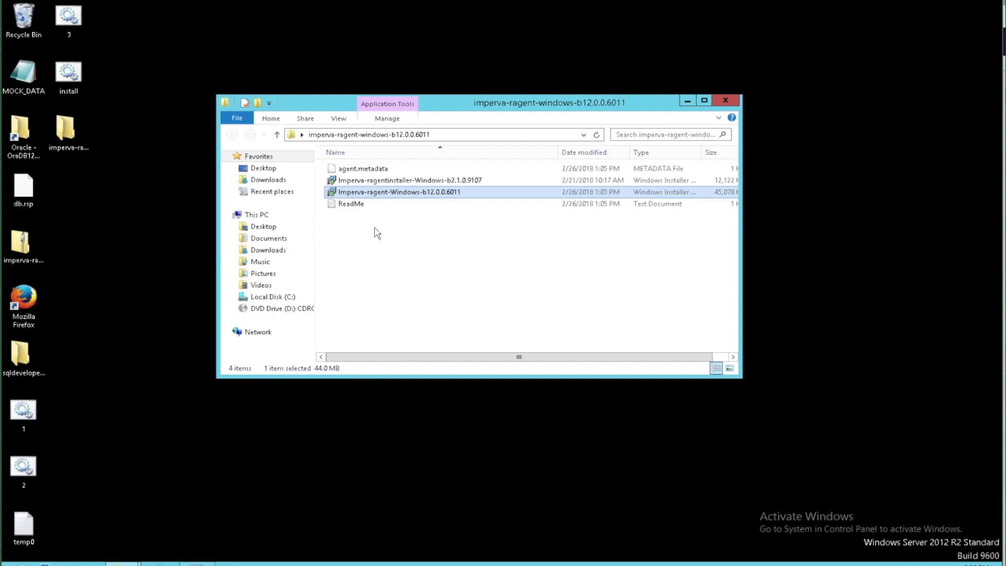
Launch the Imperva-ragent-Windows-b12.0.0.6011 installer from its folder
{"action": "double_click", "coordinate": [373, 193]}
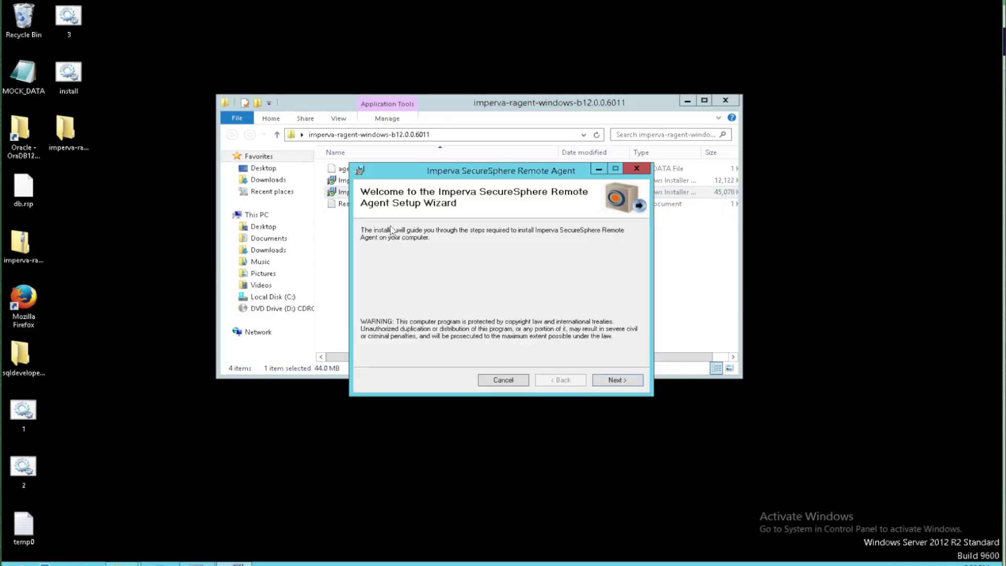
Install the Remote Agent into the default C:\Program Files (x86)\Imperva\ folder
{"action": "left_click", "coordinate": [617, 380]}
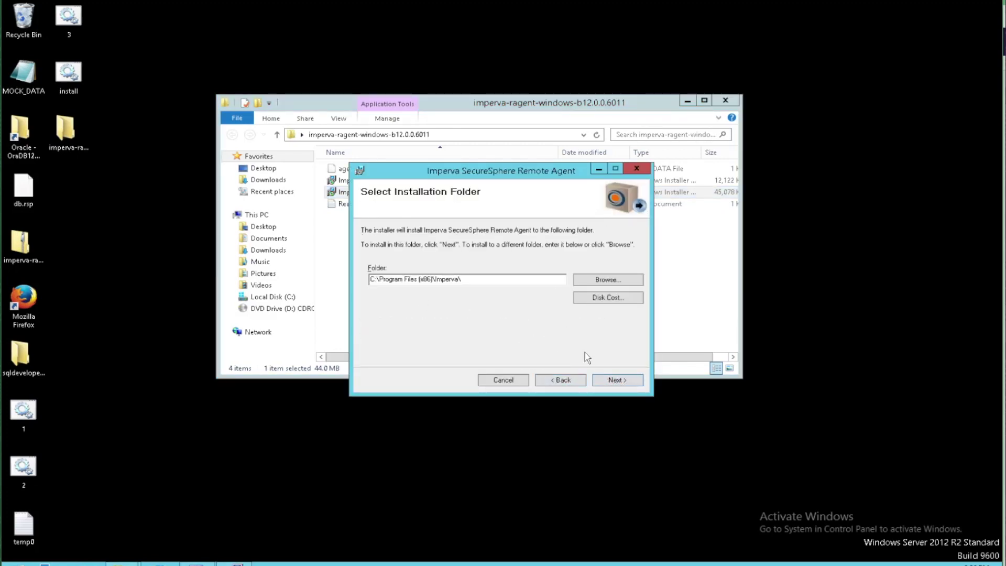
{"action": "left_click", "coordinate": [608, 381]}
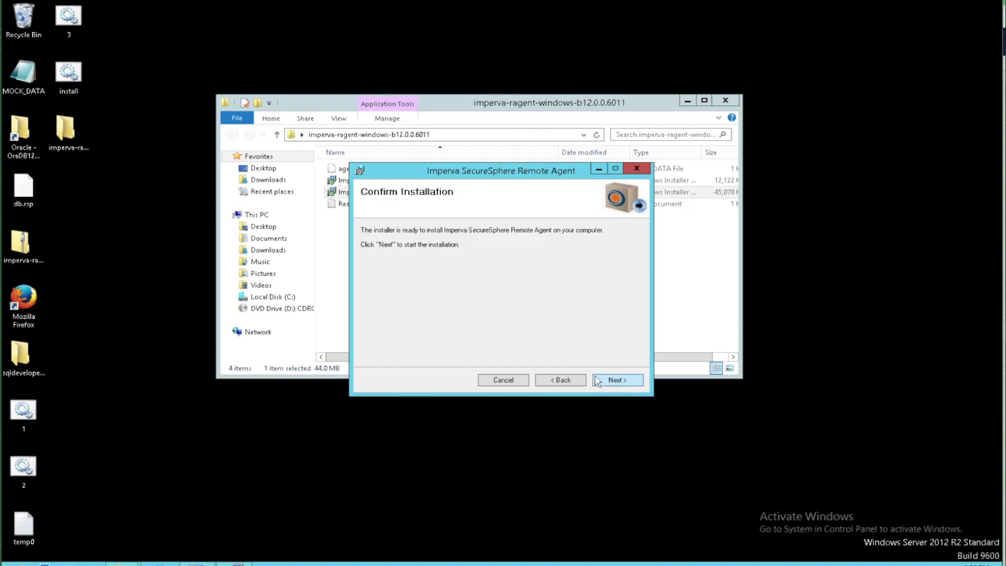
{"action": "left_click", "coordinate": [613, 382]}
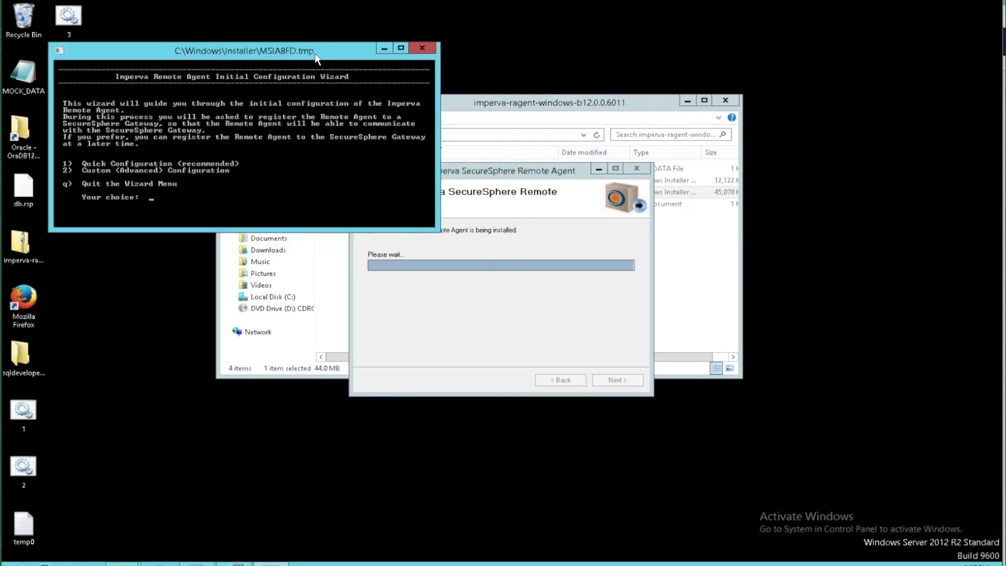
Choose Quick Configuration in the agent wizard and enable DB traffic monitoring
{"action": "left_click_drag", "start_coordinate": [322, 58], "coordinate": [434, 82]}
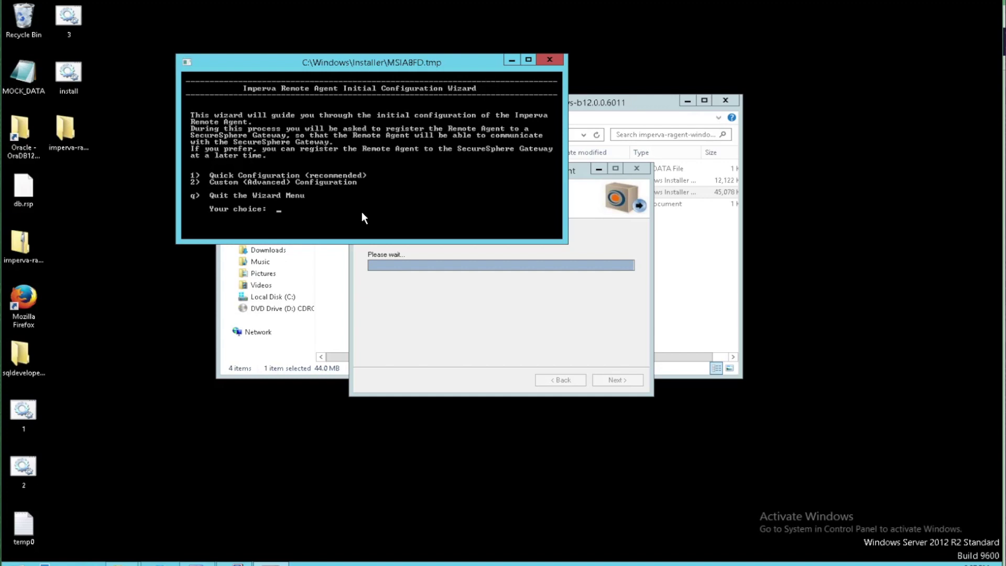
{"action": "type", "text": "1"}
{"action": "key", "text": "Return"}
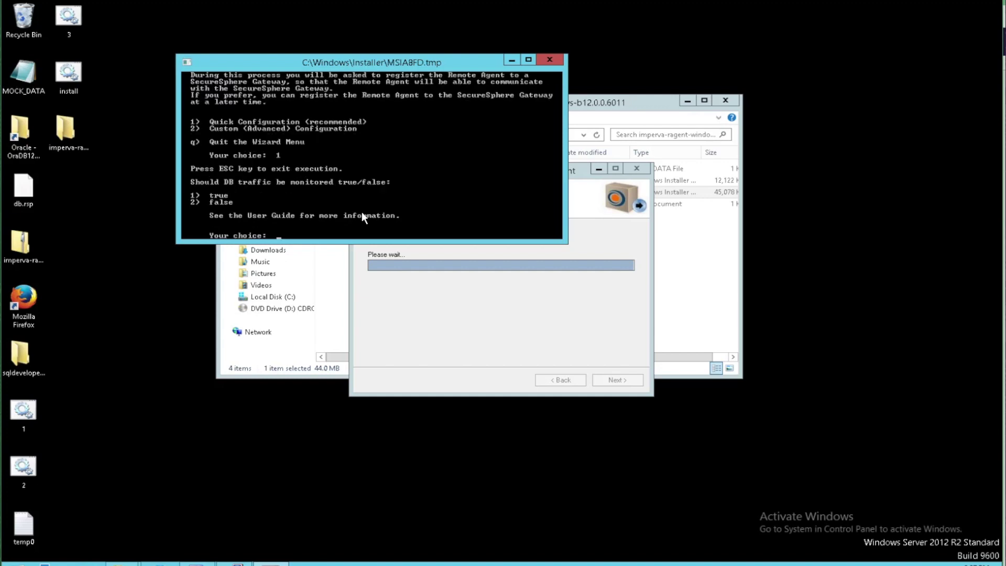
{"action": "type", "text": "1"}
{"action": "key", "text": "Return"}
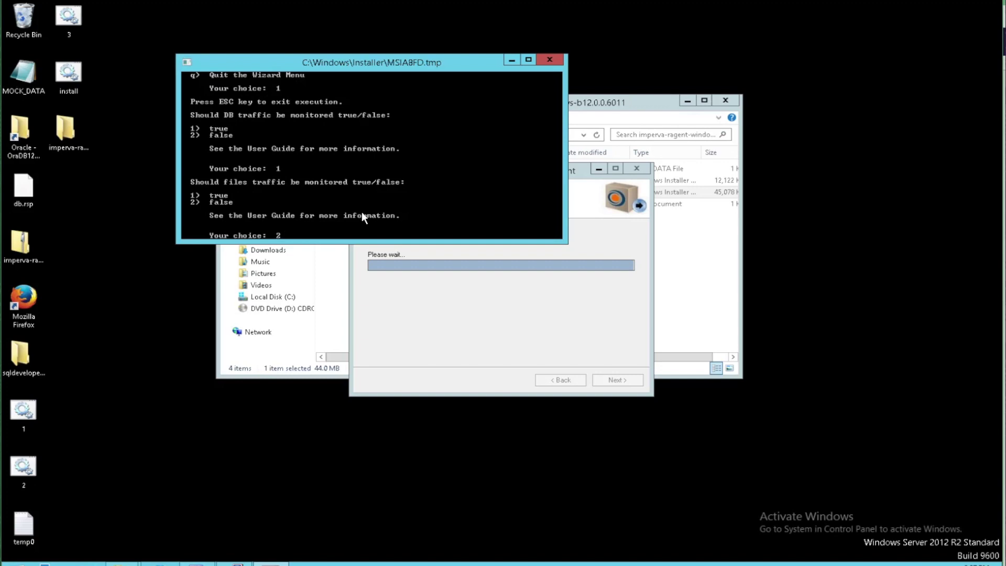
Turn off monitoring of files, SharePoint and Directory Services traffic
{"action": "type", "text": "2"}
{"action": "key", "text": "Return"}
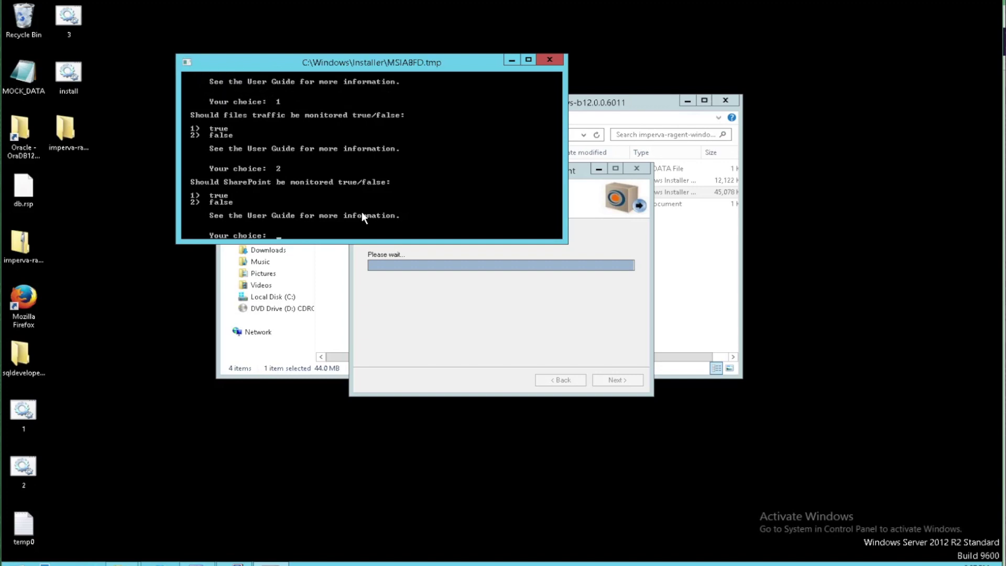
{"action": "type", "text": "2"}
{"action": "key", "text": "Return"}
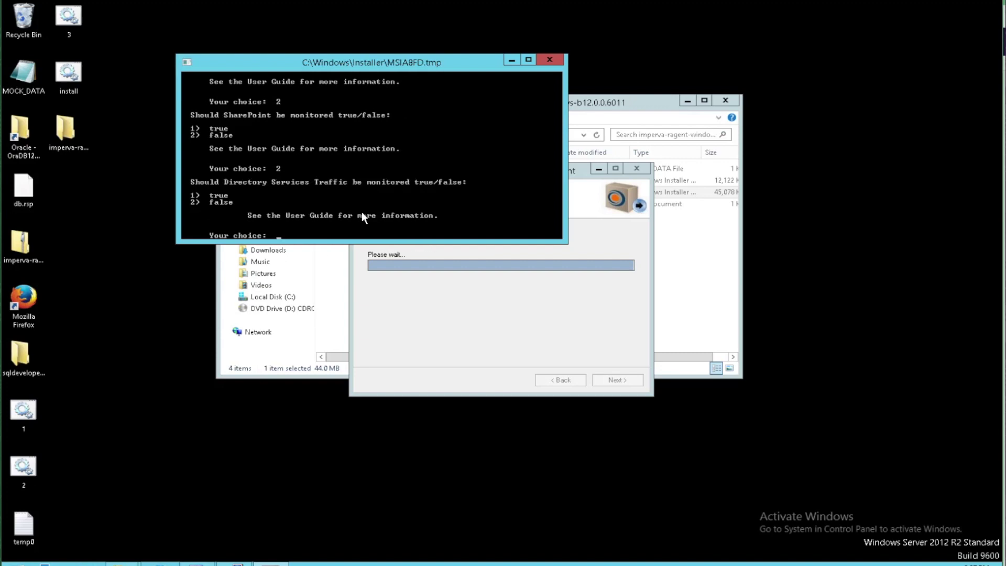
{"action": "type", "text": "2"}
{"action": "key", "text": "Return"}
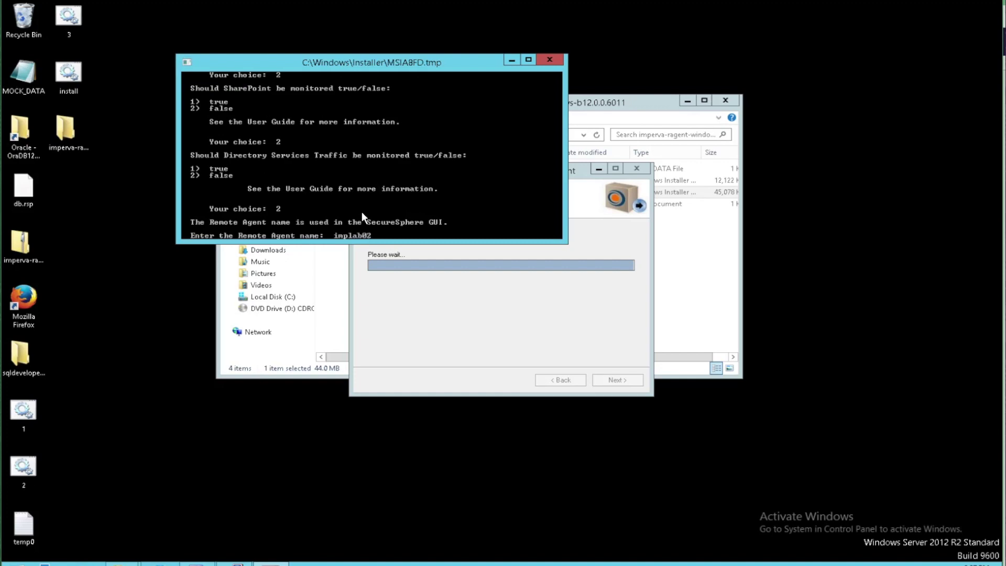
Keep agent name implab02, set gateway listener 10.1.3.52 and the Both traffic source
{"action": "key", "text": "Return"}
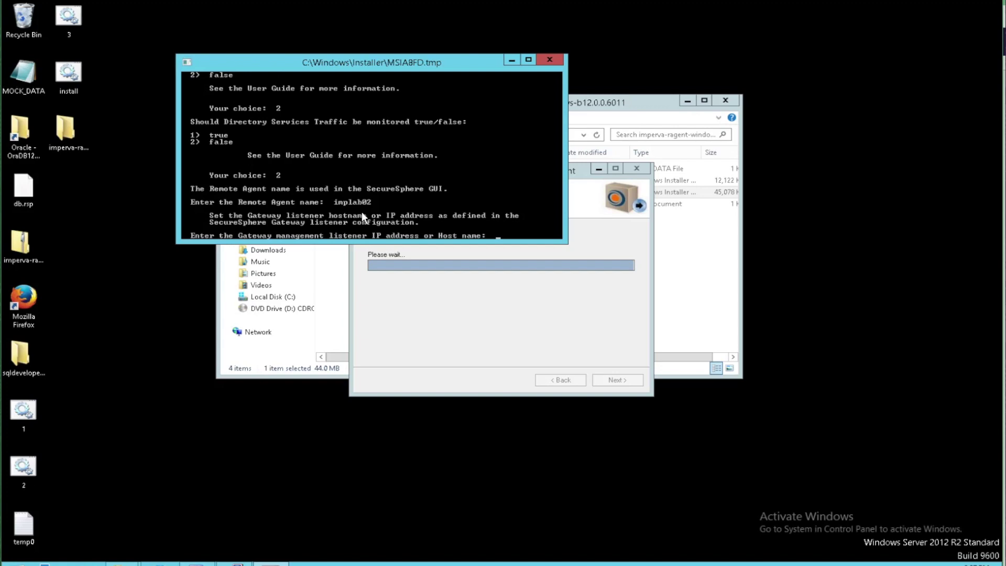
{"action": "type", "text": "10.1.3.52"}
{"action": "key", "text": "Return"}
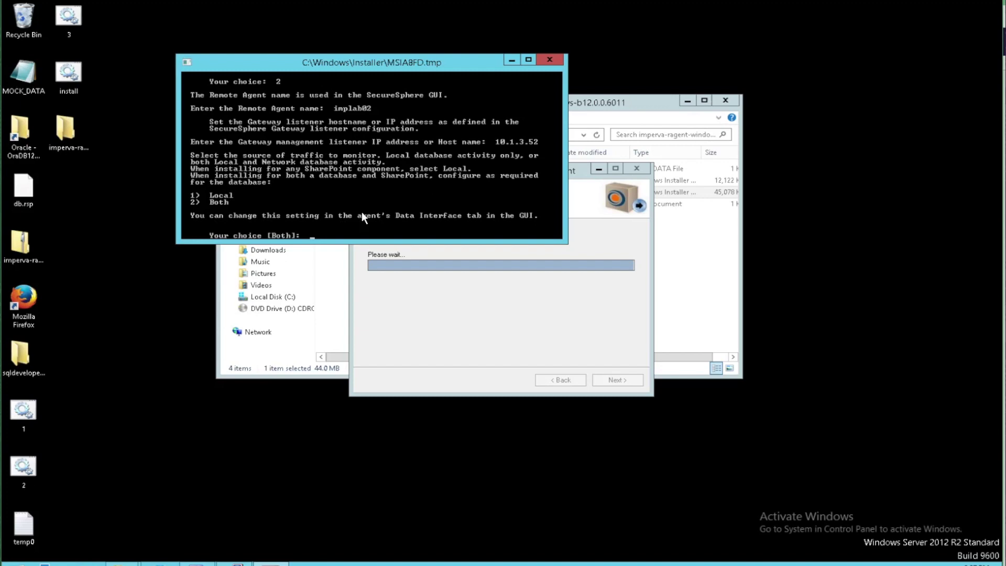
{"action": "type", "text": "2"}
{"action": "key", "text": "Return"}
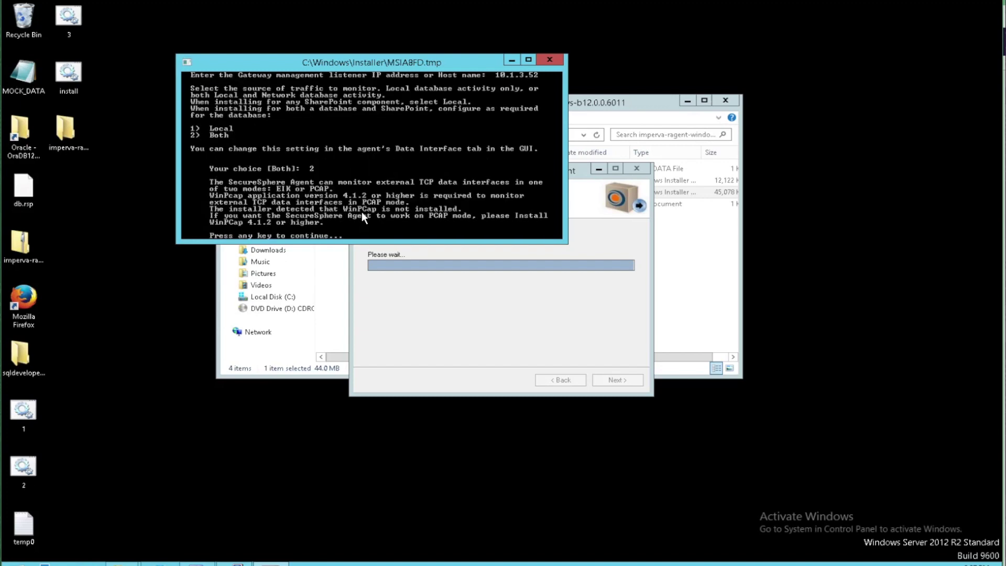
{"action": "key", "text": "Return"}
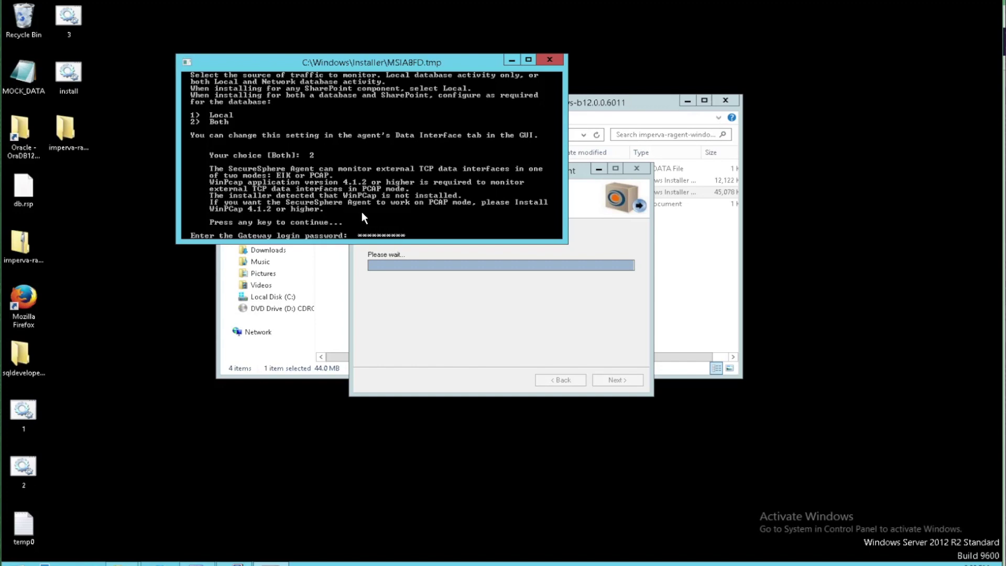
Submit the gateway password to register the agent, then start the Remote Agent
{"action": "key", "text": "Return"}
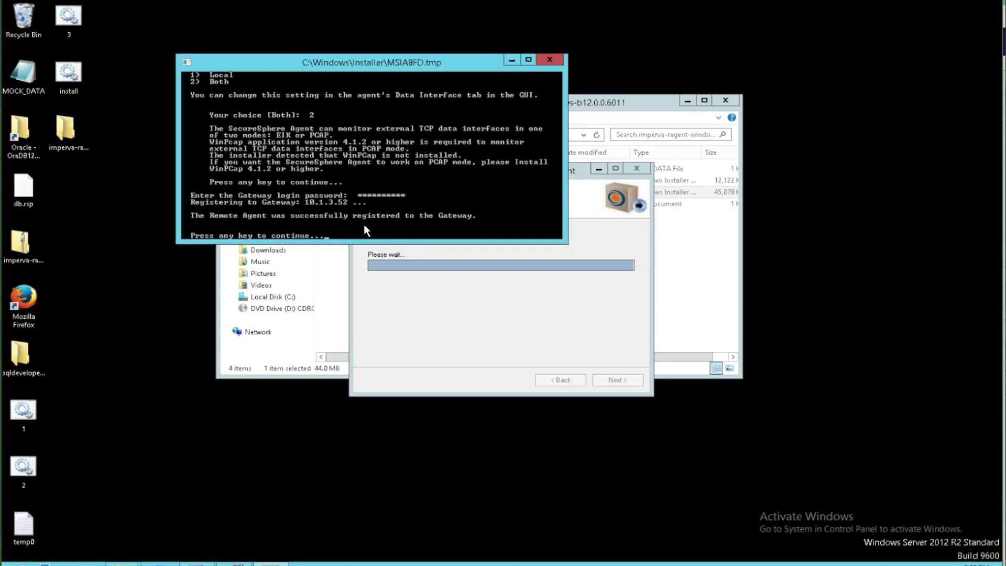
{"action": "key", "text": "Return"}
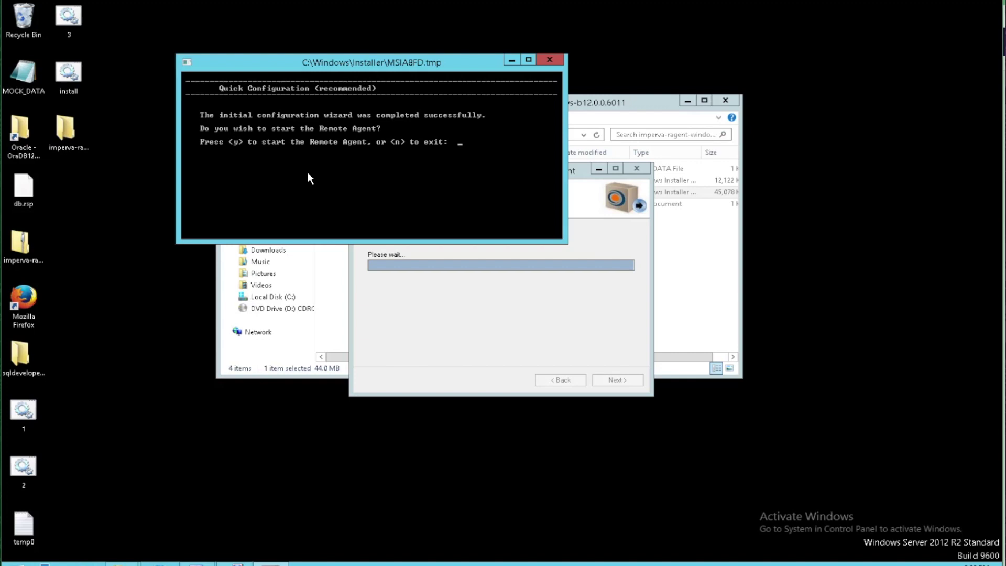
{"action": "type", "text": "y"}
{"action": "key", "text": "Return"}
{"action": "key", "text": "Return"}
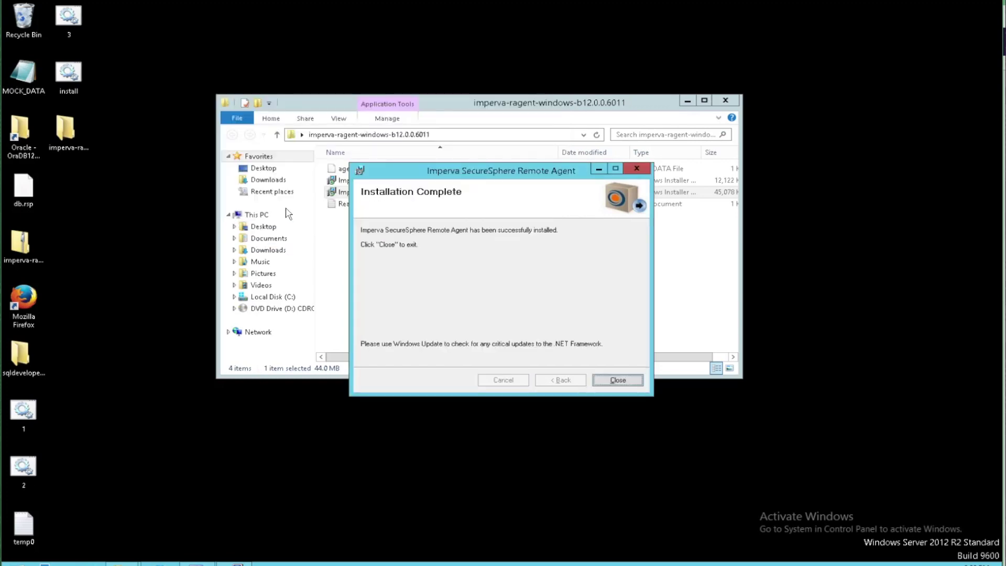
Close the agent installer and install the Agent Installation Manager into C:\Program Files (x86)\Imperva\
{"action": "left_click", "coordinate": [619, 384]}
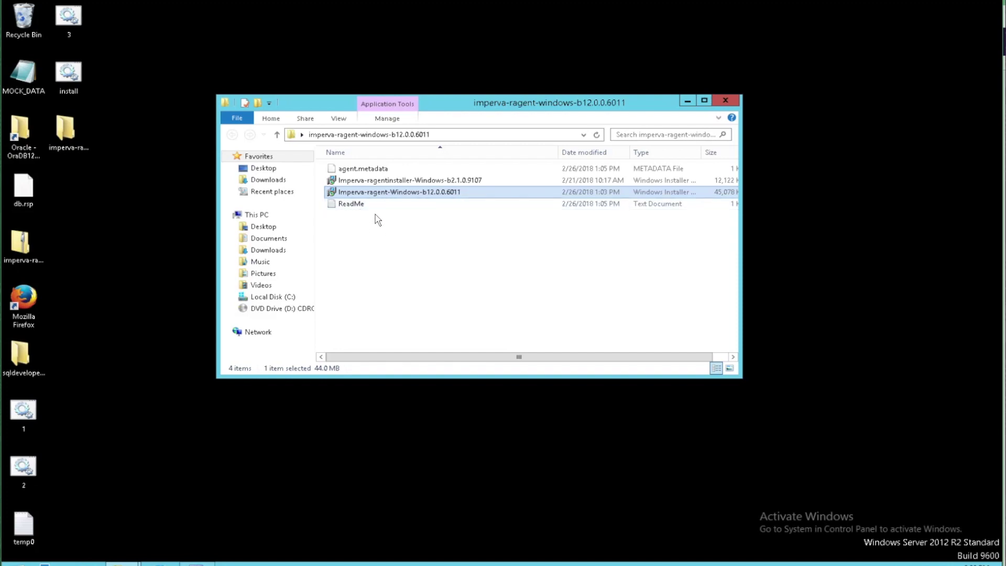
{"action": "double_click", "coordinate": [394, 181]}
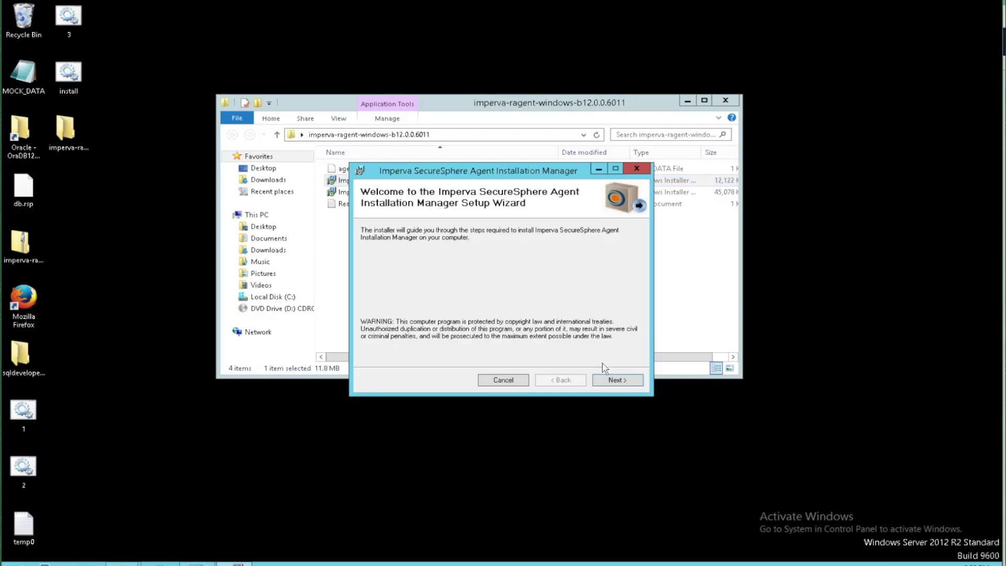
{"action": "left_click", "coordinate": [616, 380]}
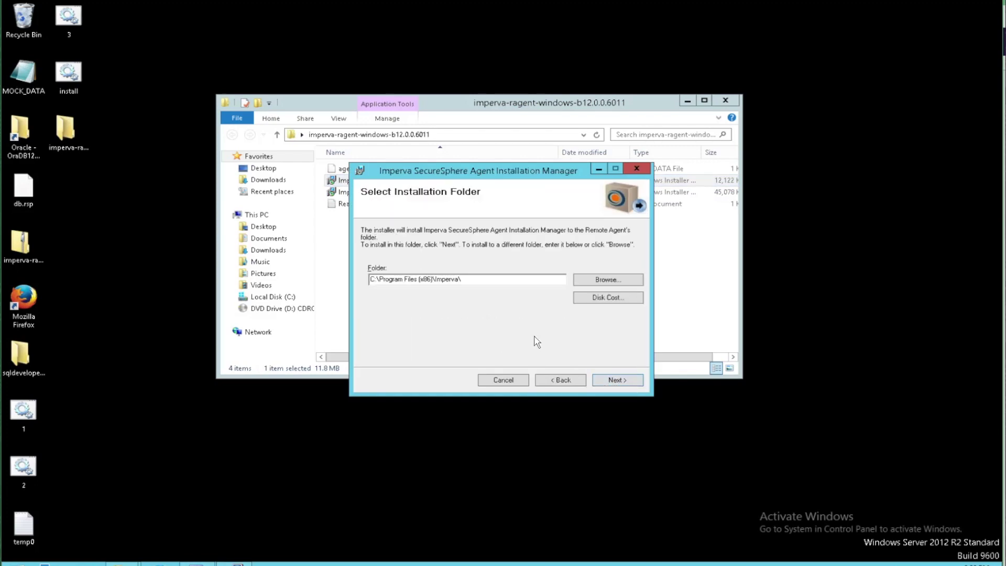
{"action": "left_click", "coordinate": [613, 381]}
{"action": "left_click", "coordinate": [600, 381]}
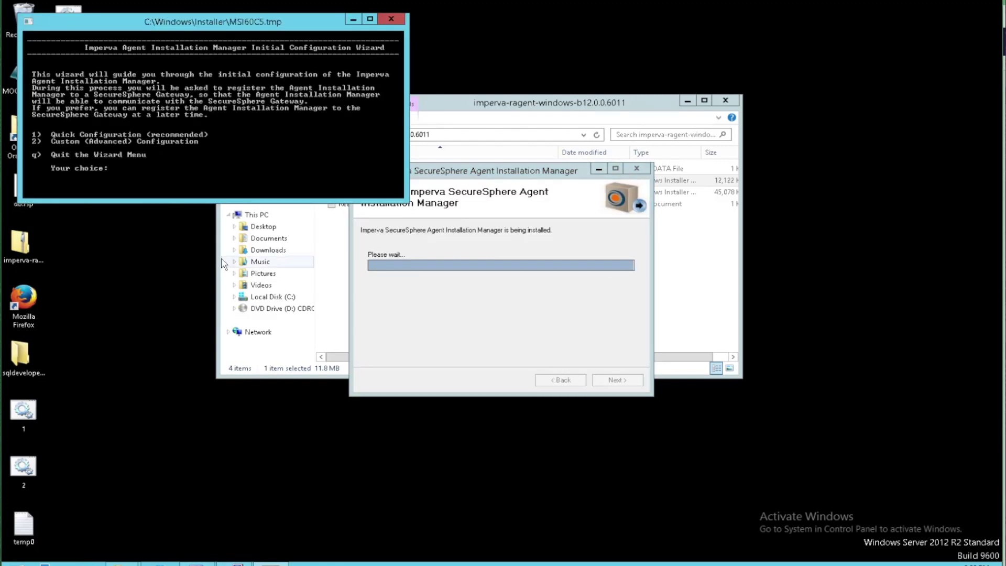
Choose Quick Configuration and reuse the installed agent's registration for the Installation Manager
{"action": "left_click_drag", "start_coordinate": [225, 27], "coordinate": [370, 64]}
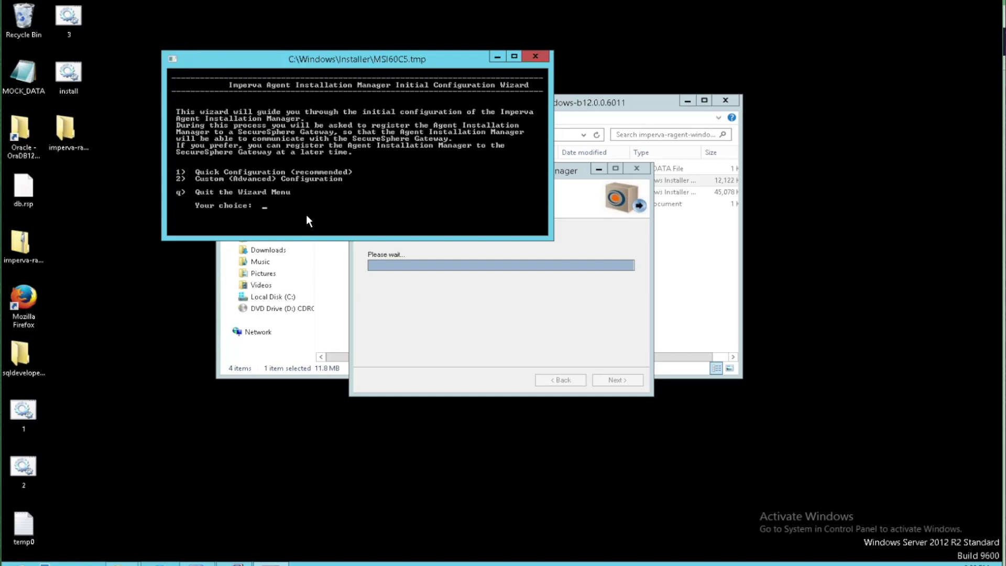
{"action": "type", "text": "1"}
{"action": "key", "text": "Return"}
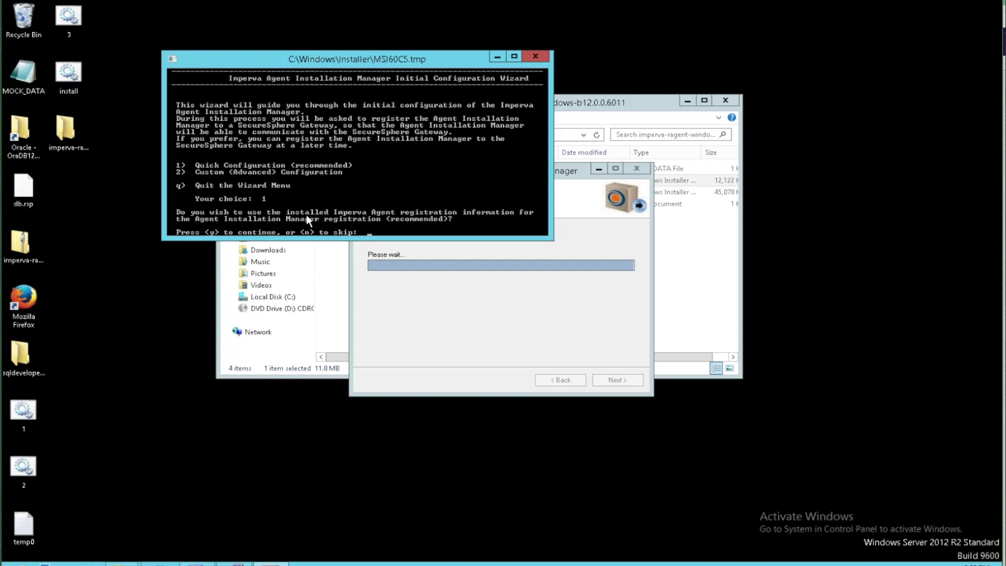
{"action": "key", "text": "Return"}
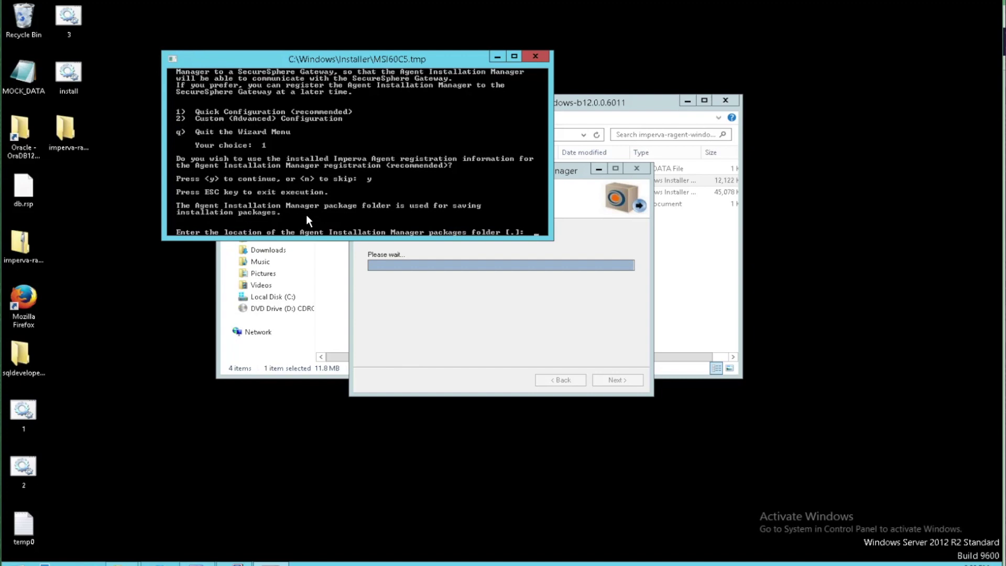
Accept the default packages folder and 1024 MB size, then start the Installation Manager
{"action": "key", "text": "Return"}
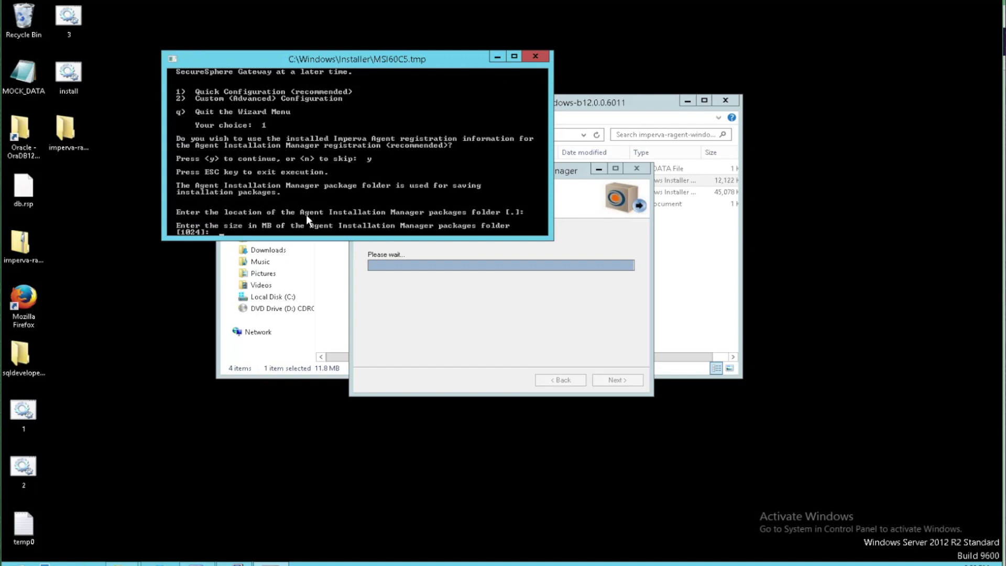
{"action": "key", "text": "Return"}
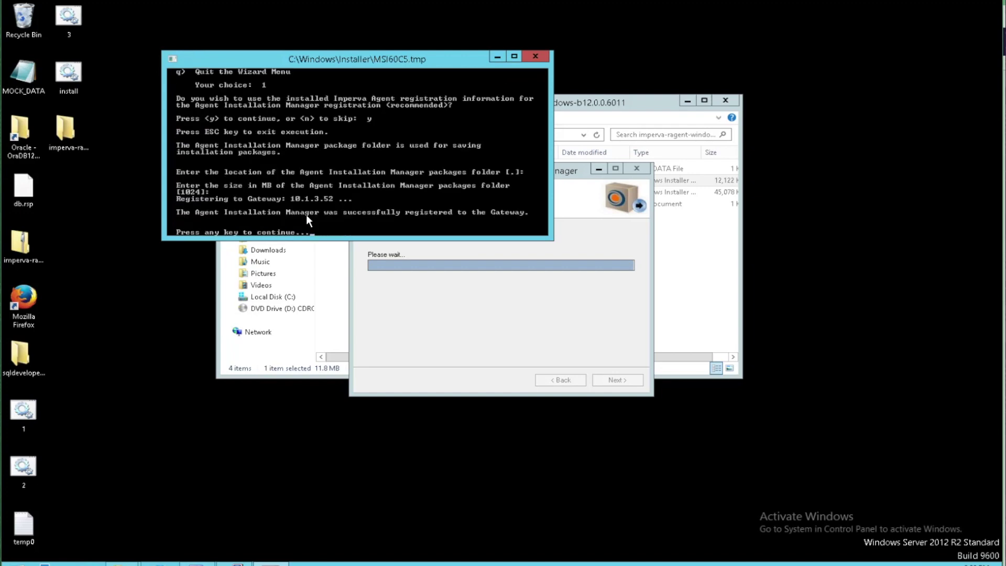
{"action": "key", "text": "Return"}
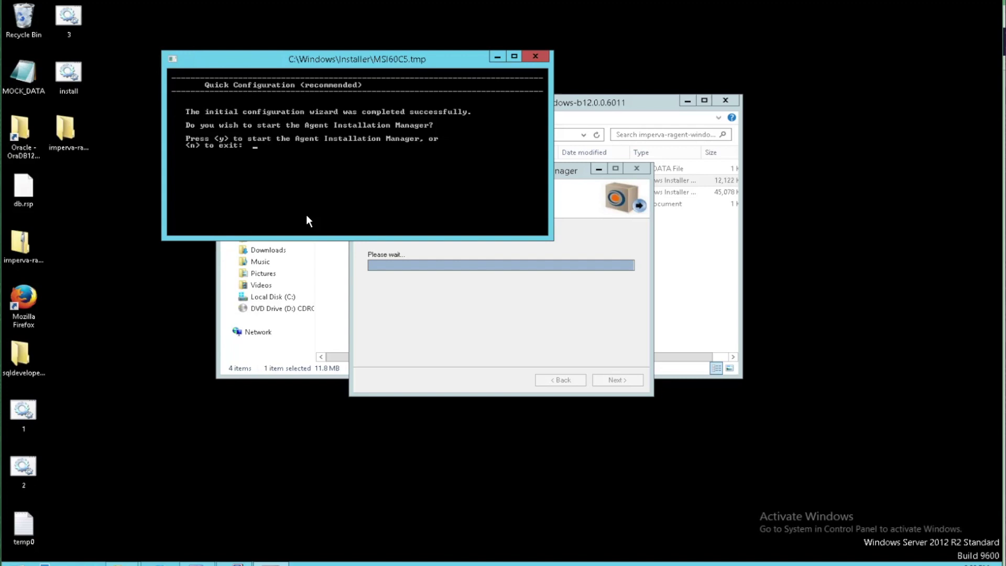
{"action": "type", "text": "y"}
{"action": "key", "text": "Return"}
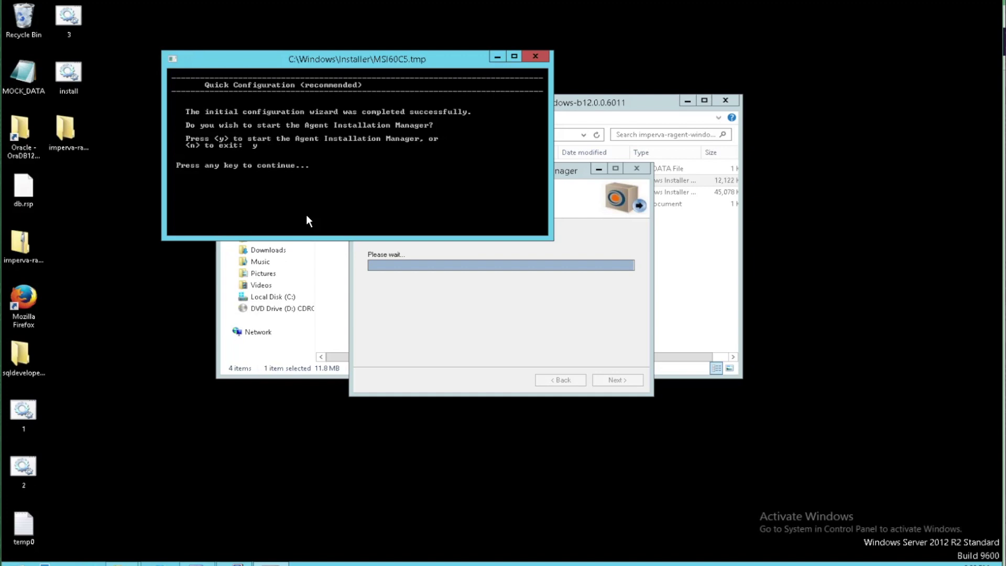
{"action": "key", "text": "Return"}
Close the Installation Manager installer and the imperva-ragent-windows-b12.0.0.6011 folder window
{"action": "left_click", "coordinate": [620, 379]}
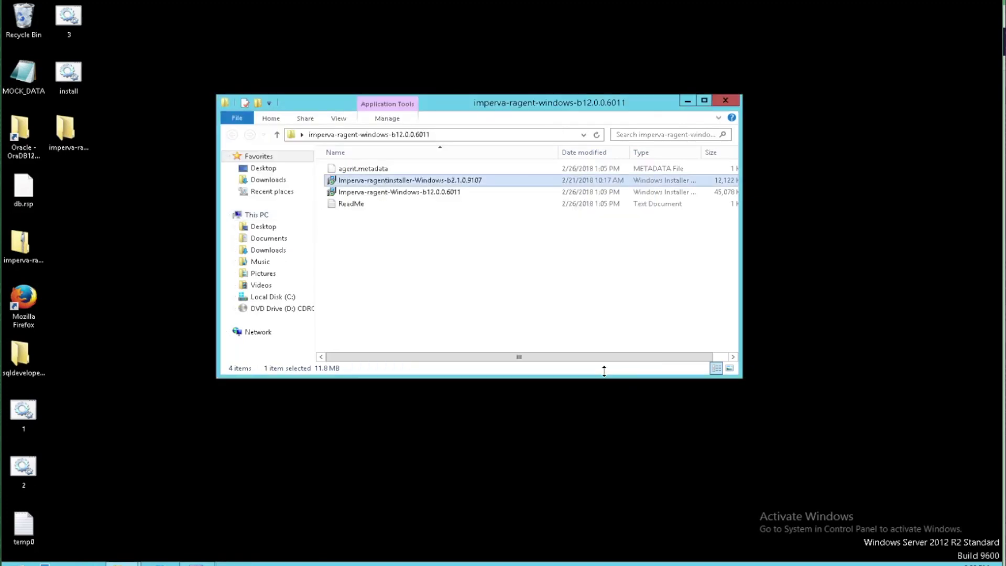
{"action": "left_click", "coordinate": [725, 101]}
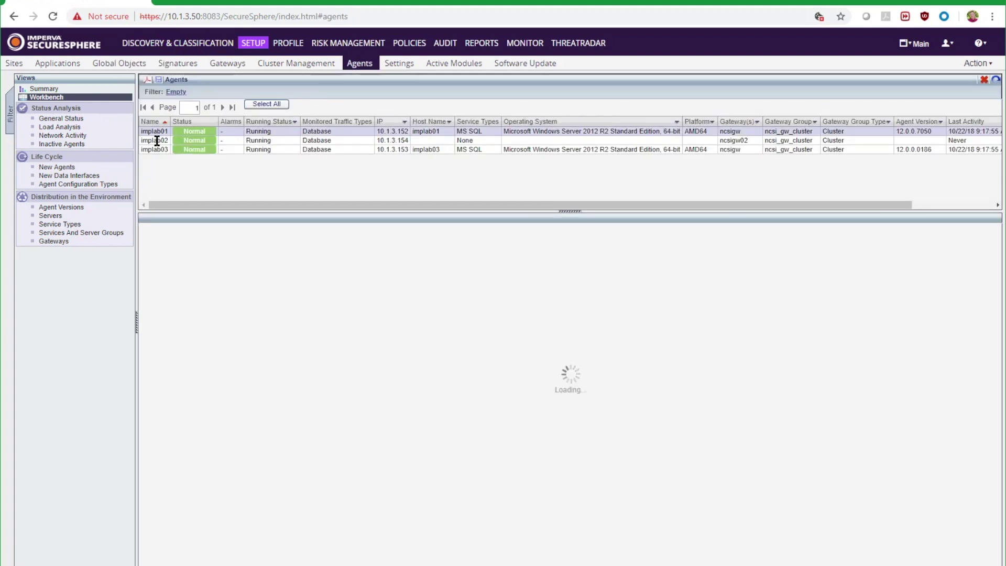
Show the implab02 agent's Settings with its Advanced Configuration XML expanded
{"action": "left_click", "coordinate": [162, 141]}
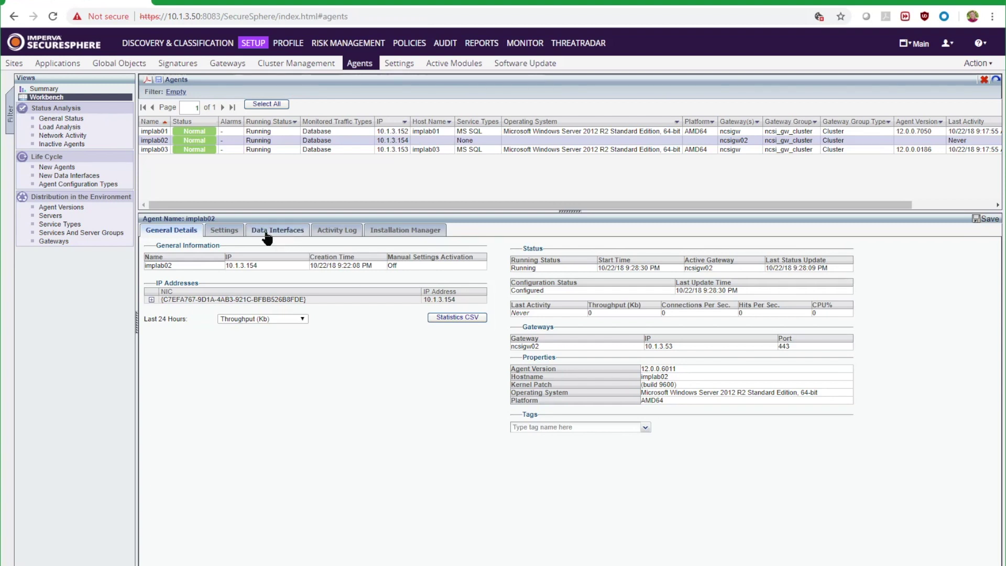
{"action": "left_click", "coordinate": [224, 231]}
{"action": "left_click", "coordinate": [492, 380]}
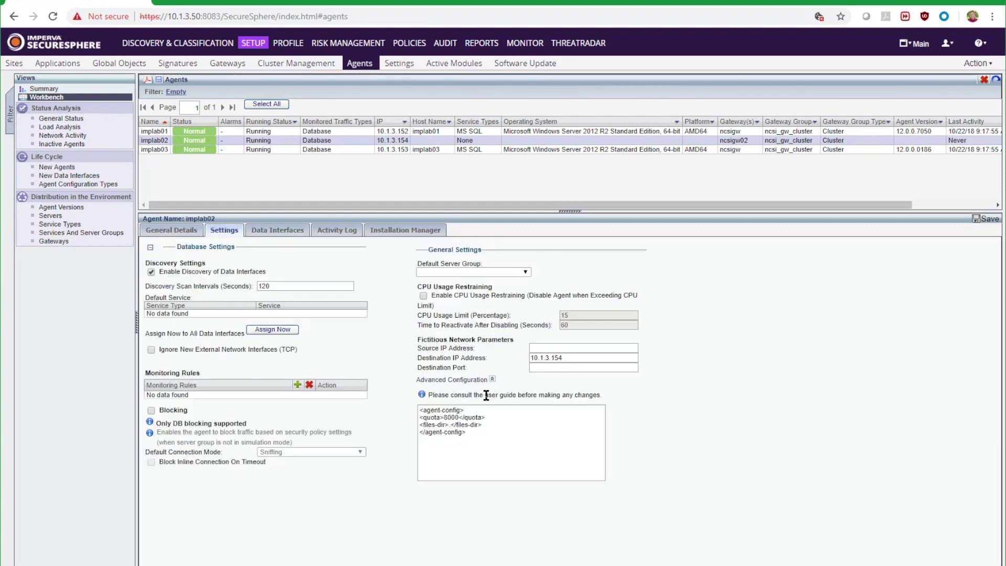